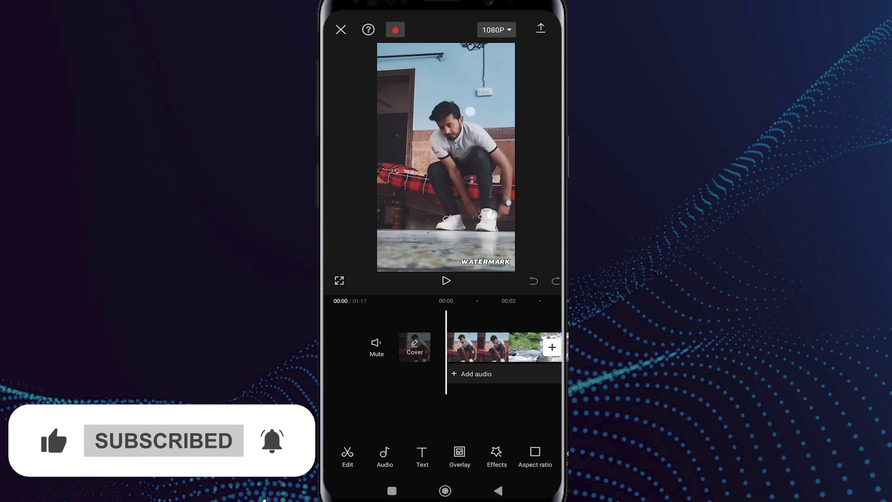
- Select the main video clip on the timeline to show its editing toolbar
{"action": "left_click", "coordinate": [488, 348]}
- Scale the main clip up in the preview, then back until it fits the vertical frame
{"action": "left_click_drag", "start_coordinate": [487, 98], "coordinate": [487, 76]}
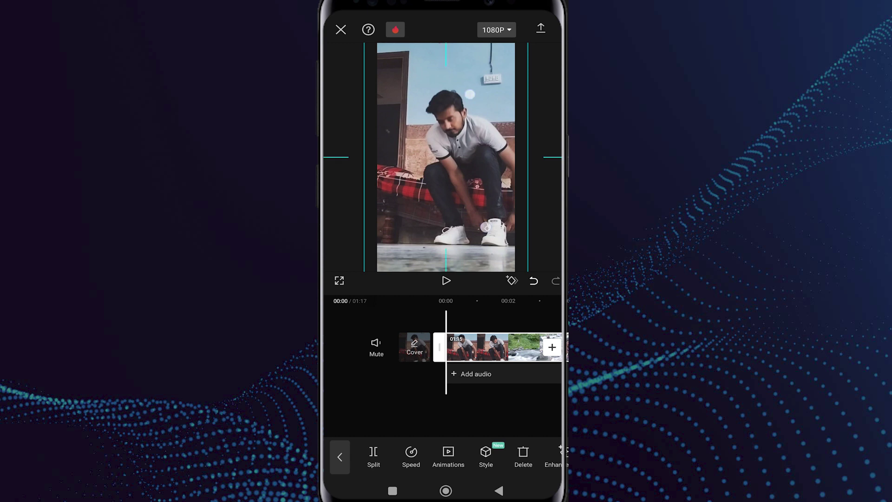
{"action": "left_click_drag", "start_coordinate": [469, 94], "coordinate": [465, 84]}
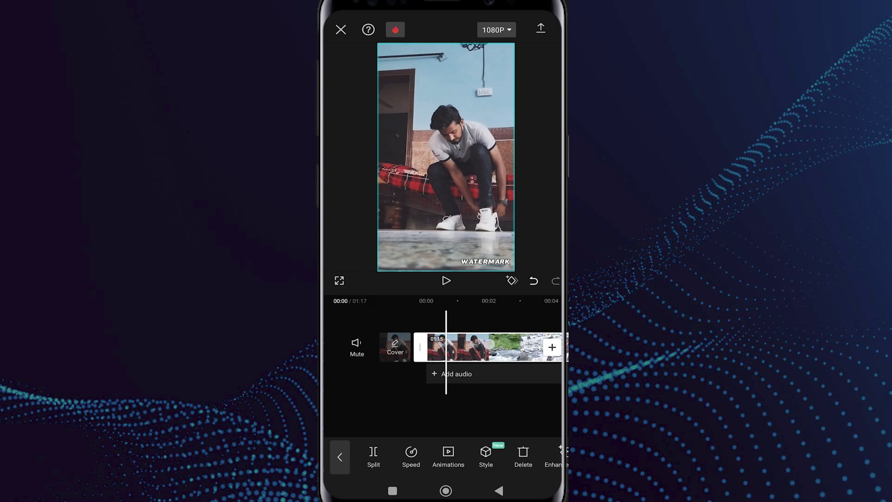
{"action": "left_click_drag", "start_coordinate": [522, 456], "coordinate": [411, 457]}
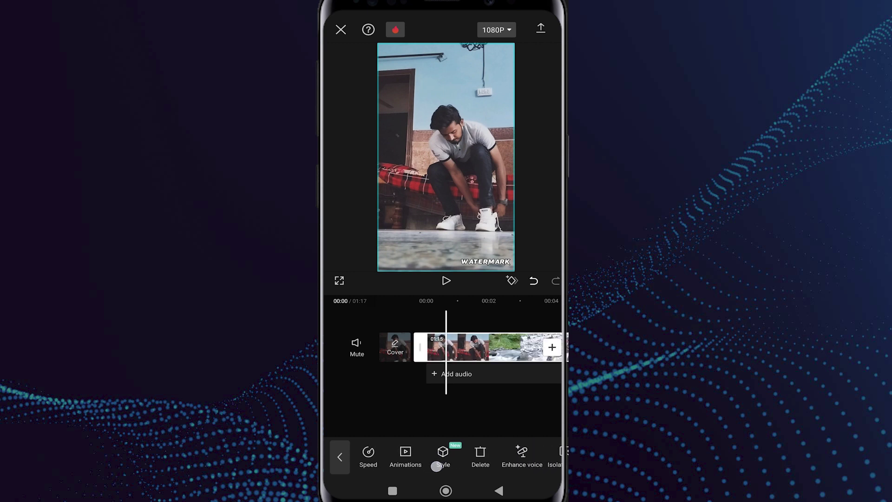
- Duplicate the main clip as an overlay track aligned with the main clip's start
{"action": "left_click", "coordinate": [475, 457]}
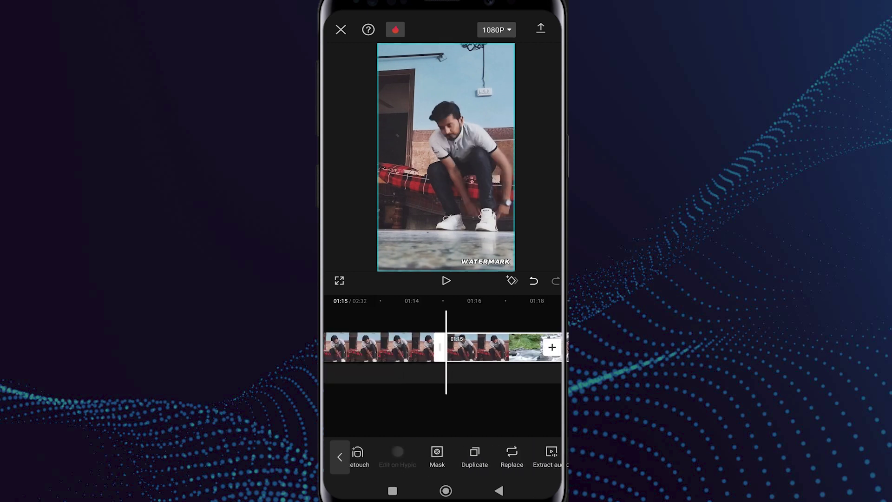
{"action": "left_click_drag", "start_coordinate": [390, 456], "coordinate": [530, 457]}
{"action": "left_click", "coordinate": [449, 454]}
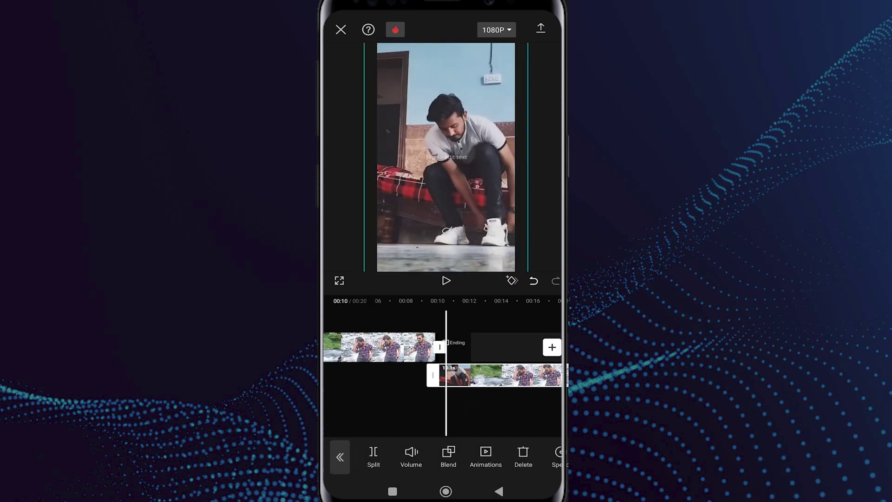
{"action": "left_click_drag", "start_coordinate": [502, 374], "coordinate": [404, 374]}
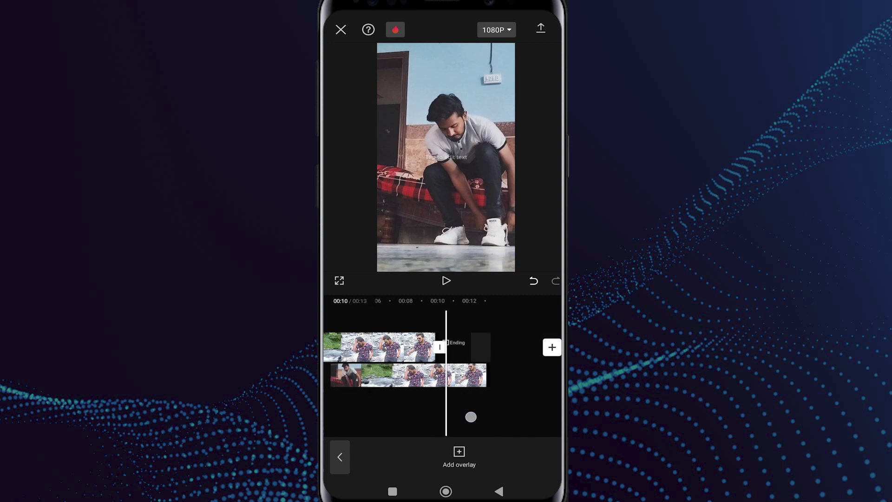
{"action": "left_click_drag", "start_coordinate": [471, 417], "coordinate": [537, 408]}
{"action": "mouse_move", "coordinate": [442, 378]}
{"action": "left_mouse_down"}
{"action": "mouse_move", "coordinate": [413, 380]}
{"action": "mouse_move", "coordinate": [448, 380]}
{"action": "left_mouse_up"}
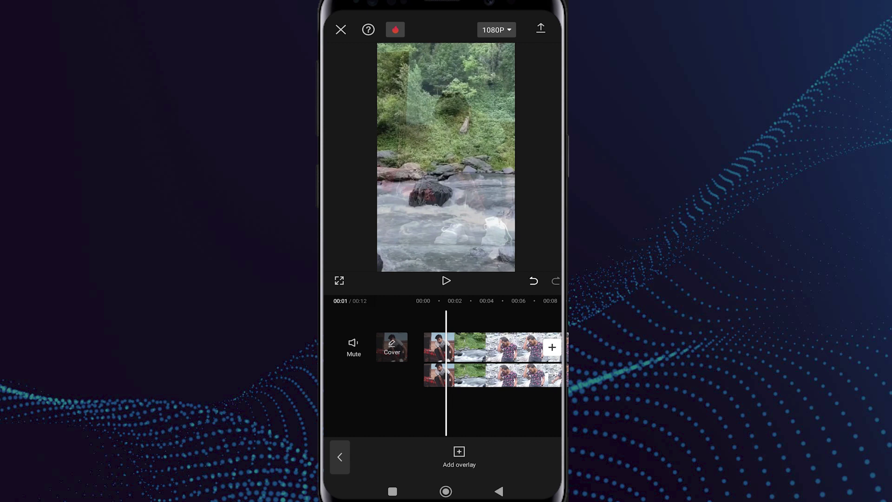
{"action": "left_click", "coordinate": [487, 375]}
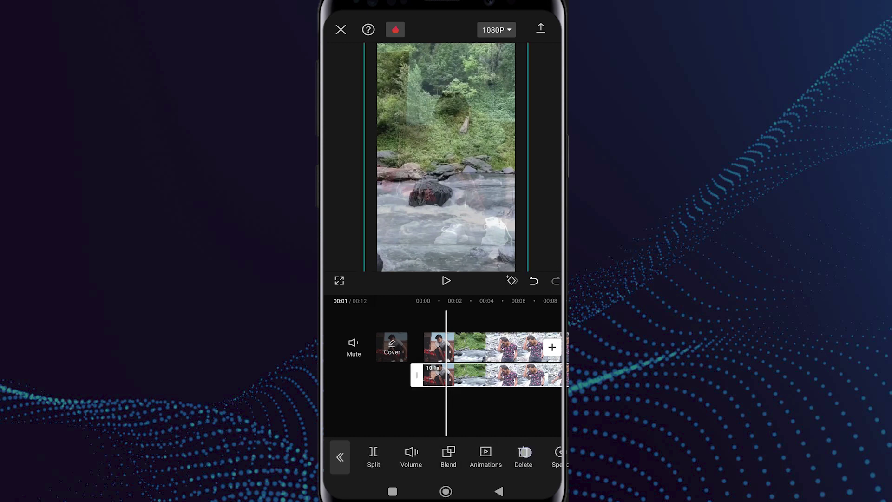
{"action": "left_click_drag", "start_coordinate": [523, 456], "coordinate": [390, 457]}
- Search for 'blur' and add the Blur video effect at maximum strength
{"action": "left_click", "coordinate": [527, 457]}
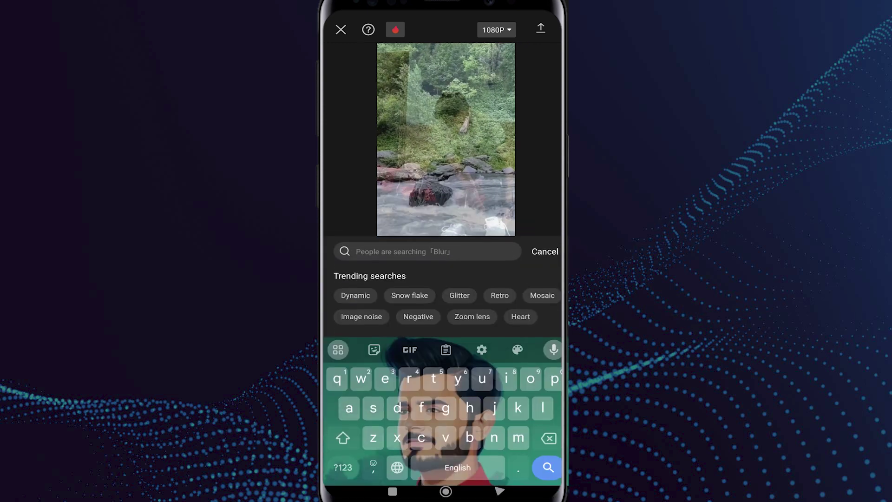
{"action": "type", "text": "blur"}
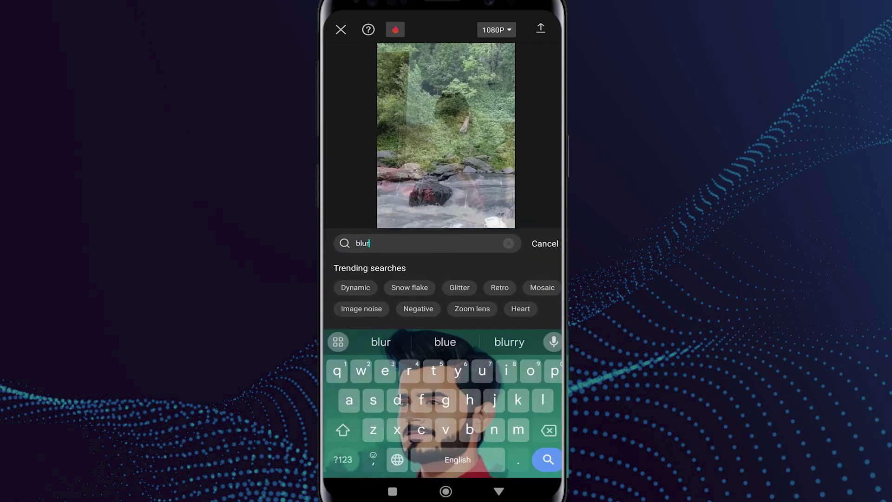
{"action": "key", "text": "Return"}
{"action": "left_click", "coordinate": [359, 304]}
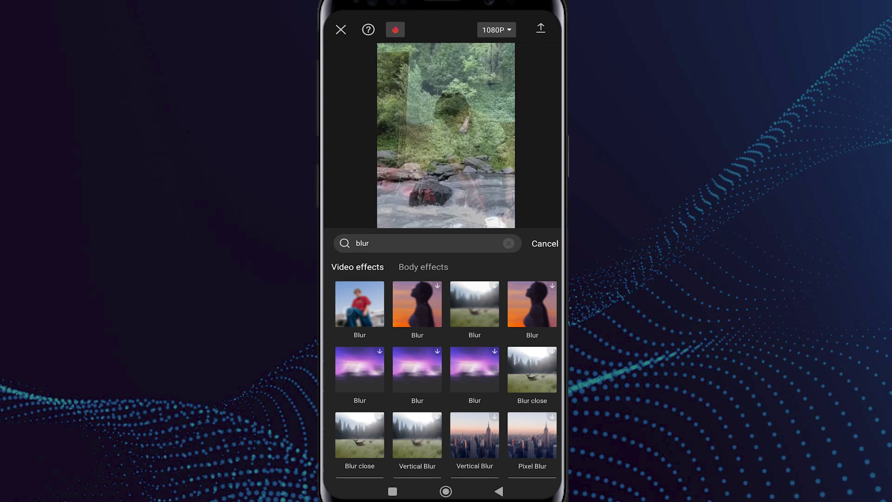
{"action": "left_click", "coordinate": [360, 305]}
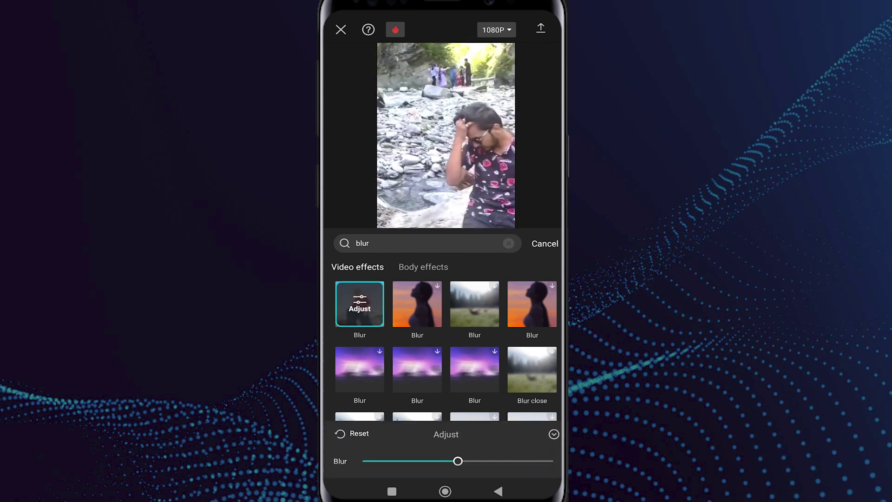
{"action": "left_click_drag", "start_coordinate": [457, 460], "coordinate": [553, 461]}
{"action": "left_click", "coordinate": [554, 434]}
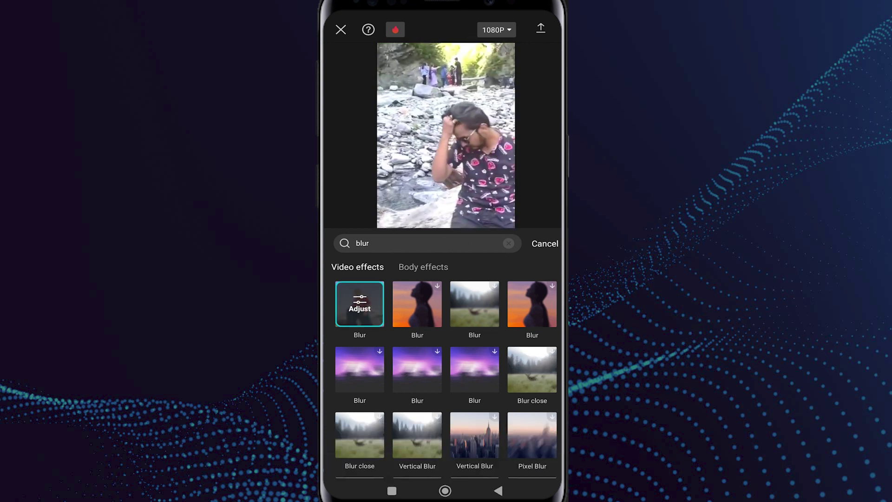
{"action": "left_click", "coordinate": [544, 243]}
{"action": "left_click", "coordinate": [551, 309]}
- Select the Blur effect track and bring up its Object target options
{"action": "left_click", "coordinate": [502, 412]}
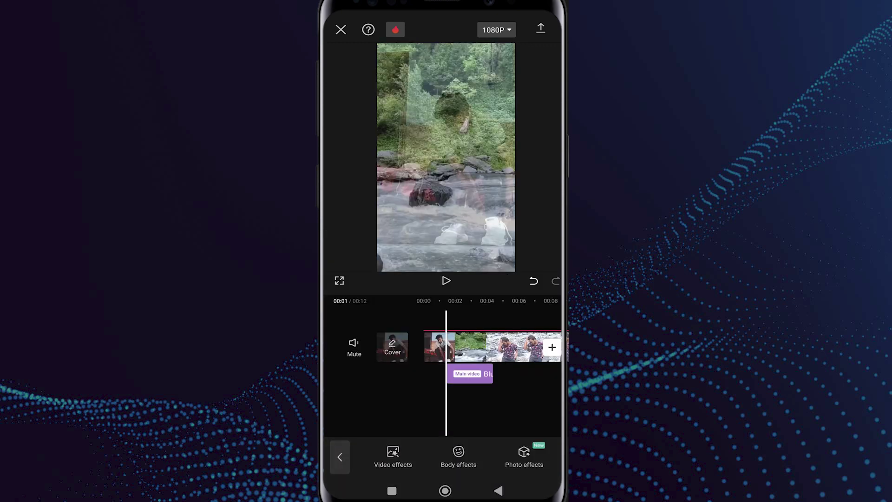
{"action": "left_click_drag", "start_coordinate": [503, 410], "coordinate": [487, 409]}
{"action": "left_click", "coordinate": [446, 373]}
{"action": "left_click", "coordinate": [499, 456]}
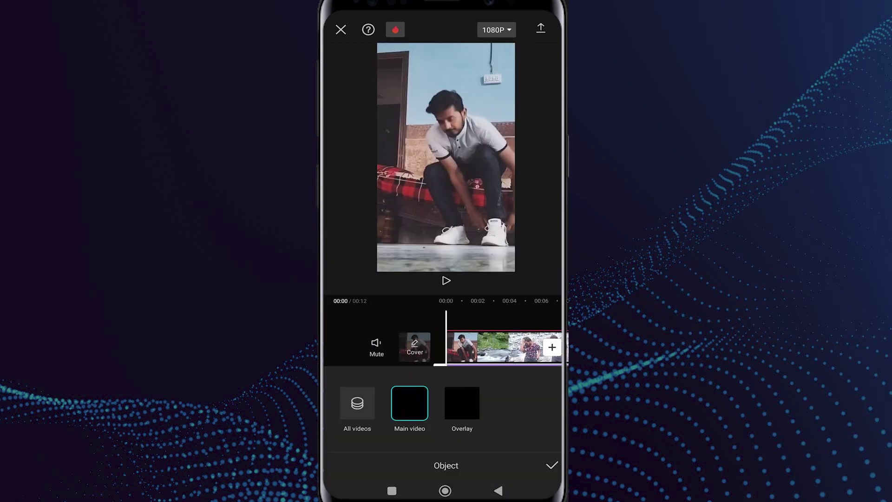
- Set the Blur effect's target to Overlay, confirm, and reselect the blurred overlay clip
{"action": "left_click", "coordinate": [461, 403]}
{"action": "left_click", "coordinate": [552, 465]}
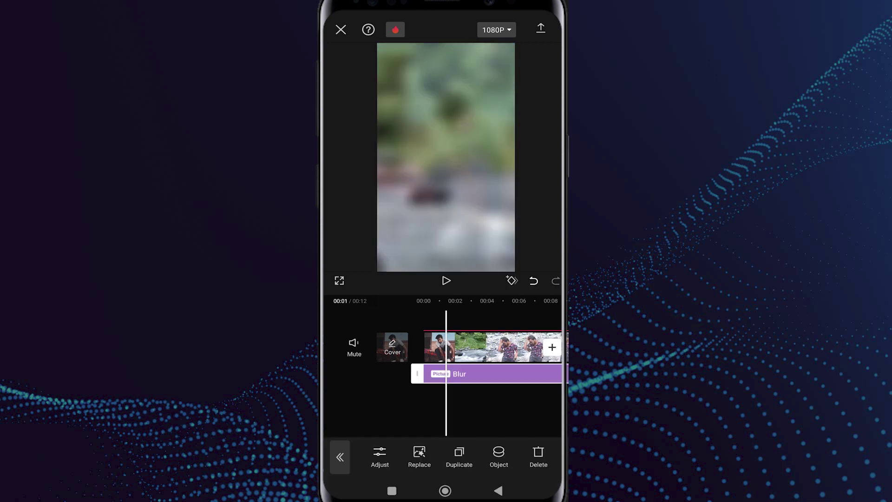
{"action": "left_click", "coordinate": [340, 456]}
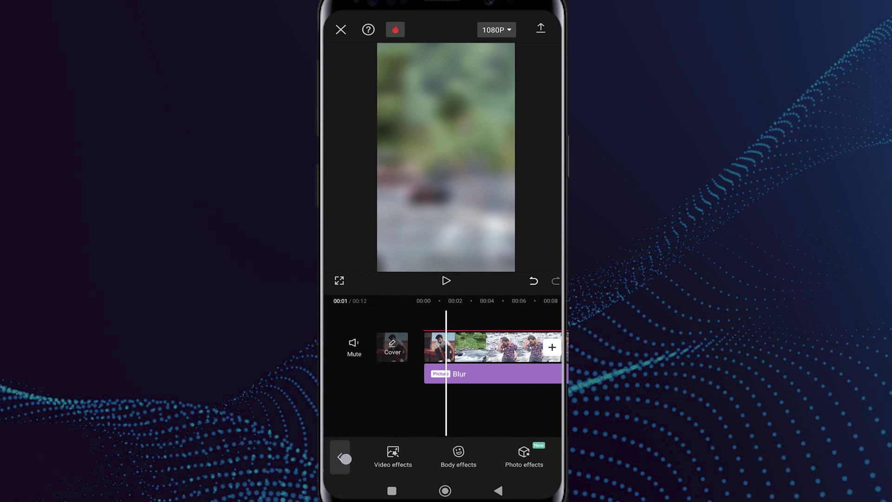
{"action": "left_click", "coordinate": [340, 456]}
{"action": "scroll", "coordinate": [446, 457], "scroll_direction": "right", "scroll_amount": 5}
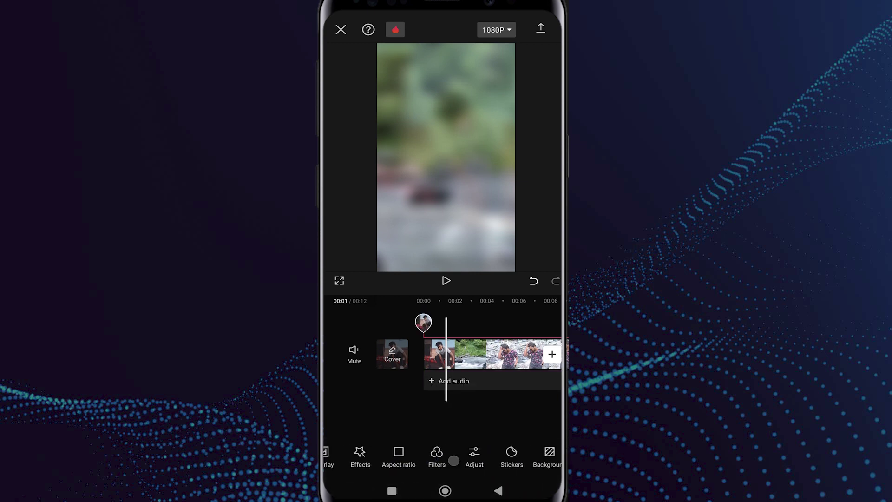
{"action": "scroll", "coordinate": [446, 457], "scroll_direction": "left", "scroll_amount": 5}
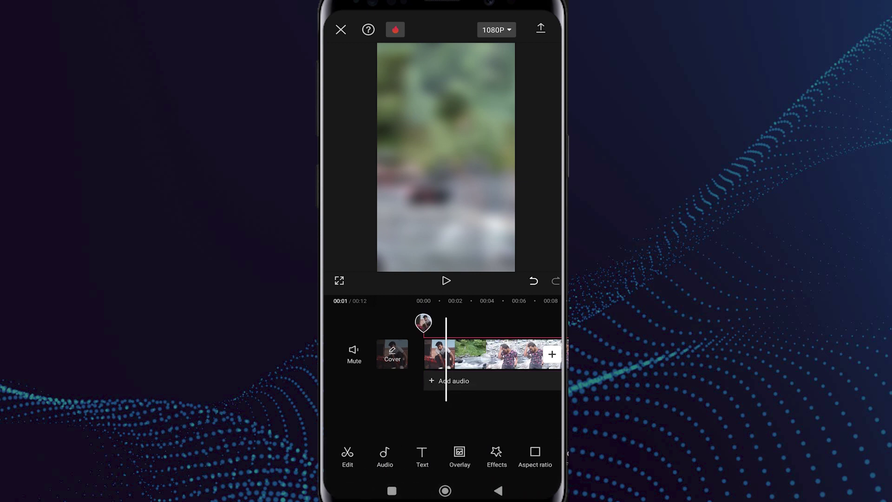
{"action": "left_click", "coordinate": [347, 457]}
{"action": "scroll", "coordinate": [446, 457], "scroll_direction": "right", "scroll_amount": 5}
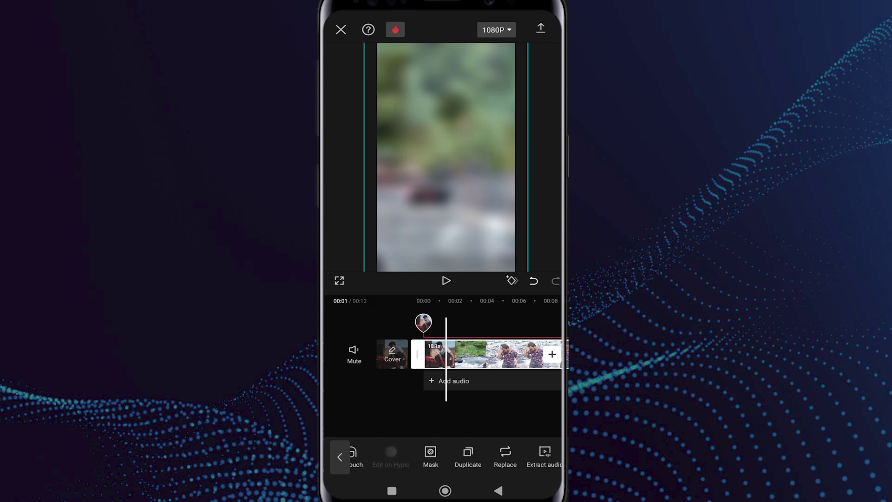
- Add a Rectangle mask to the overlay, shrunk to a thin bottom-right strip
{"action": "left_click", "coordinate": [428, 457]}
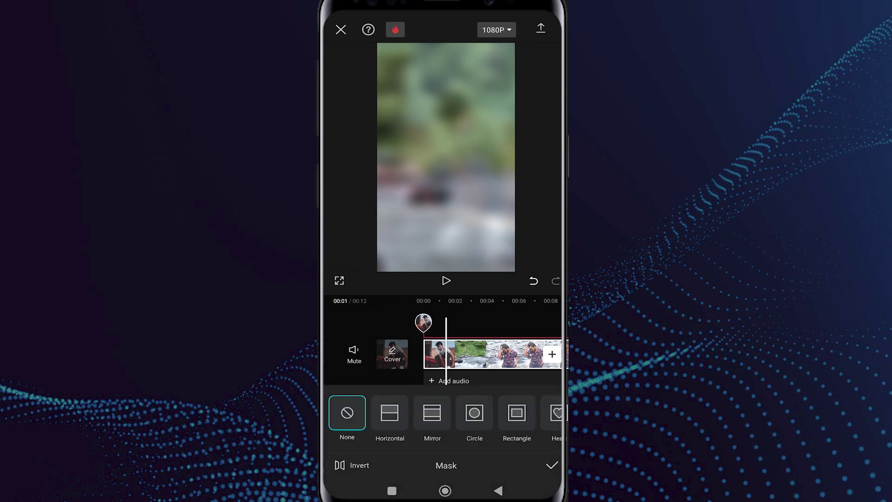
{"action": "scroll", "coordinate": [446, 412], "scroll_direction": "right", "scroll_amount": 2}
{"action": "left_click", "coordinate": [457, 412]}
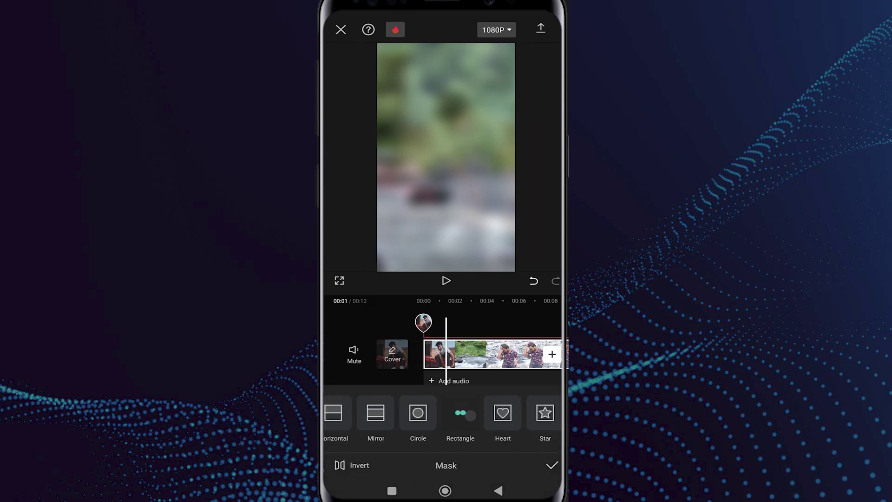
{"action": "left_click_drag", "start_coordinate": [456, 168], "coordinate": [492, 264]}
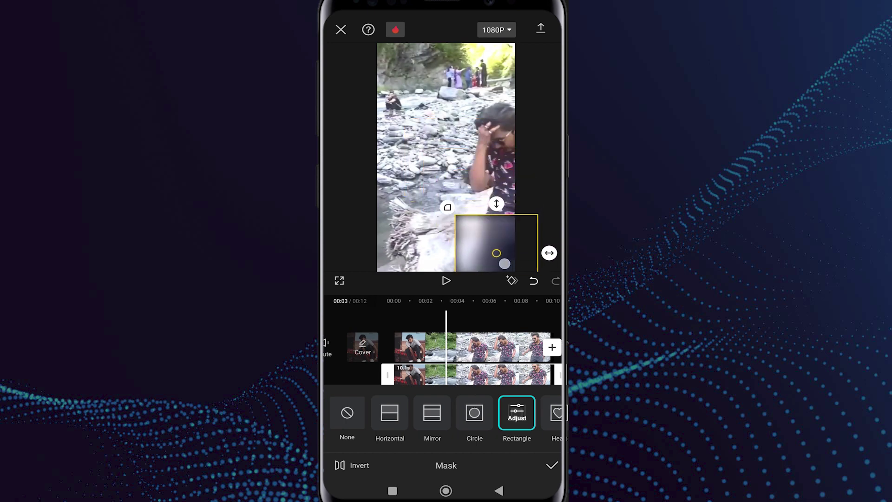
{"action": "left_click_drag", "start_coordinate": [483, 205], "coordinate": [483, 233]}
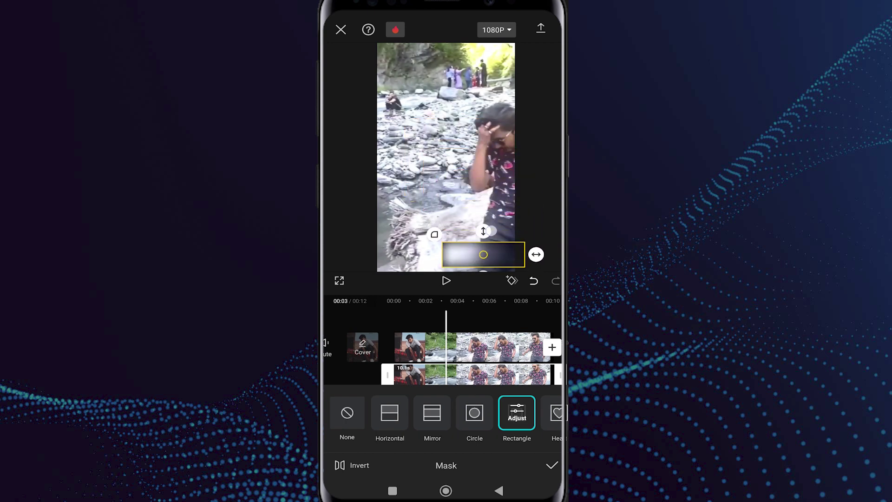
{"action": "left_click", "coordinate": [550, 464]}
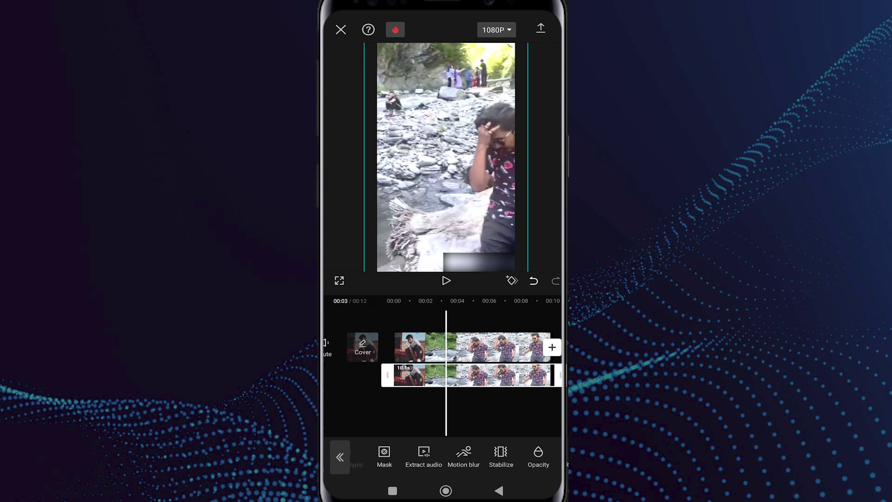
{"action": "left_click", "coordinate": [340, 456]}
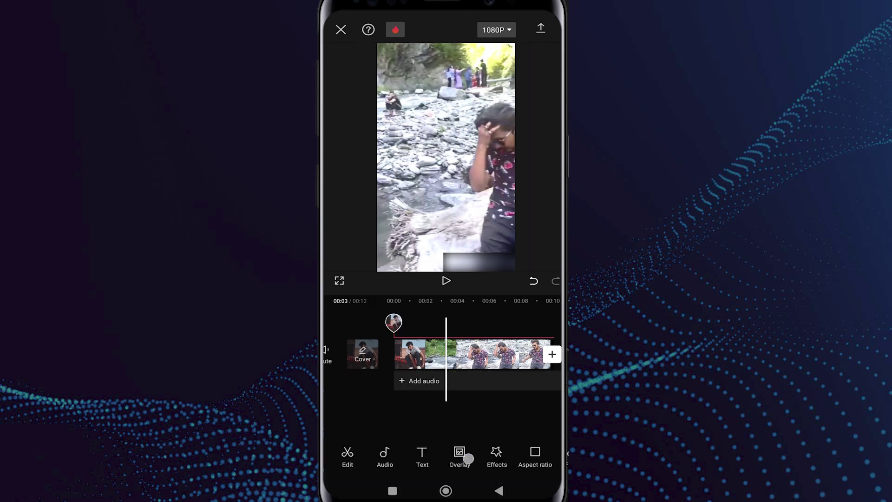
{"action": "left_click_drag", "start_coordinate": [462, 454], "coordinate": [370, 454]}
- Add the grinning emoji sticker and position it over the bottom-right watermark corner
{"action": "left_click", "coordinate": [555, 457]}
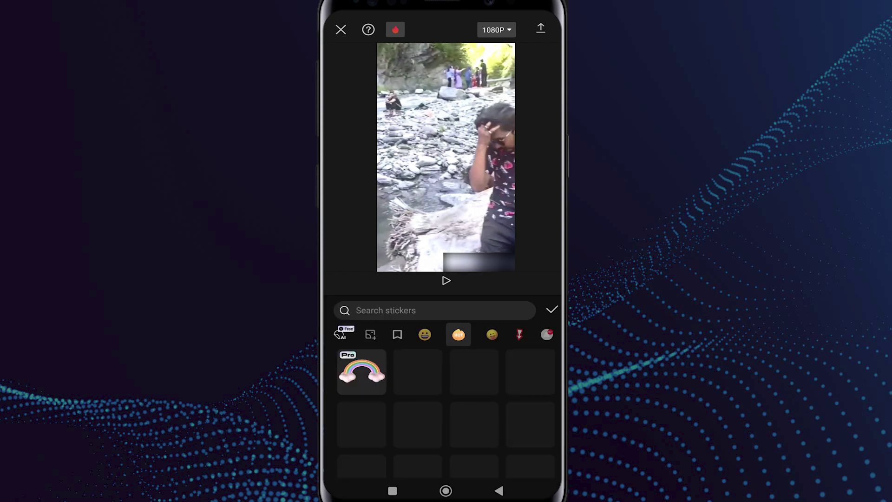
{"action": "left_click", "coordinate": [456, 333]}
{"action": "left_click", "coordinate": [424, 332]}
{"action": "left_click", "coordinate": [415, 314]}
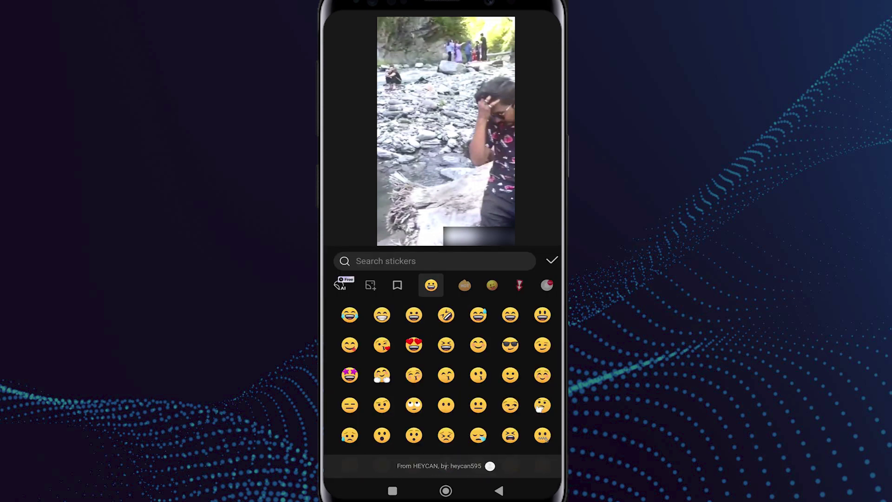
{"action": "left_click_drag", "start_coordinate": [461, 178], "coordinate": [505, 250]}
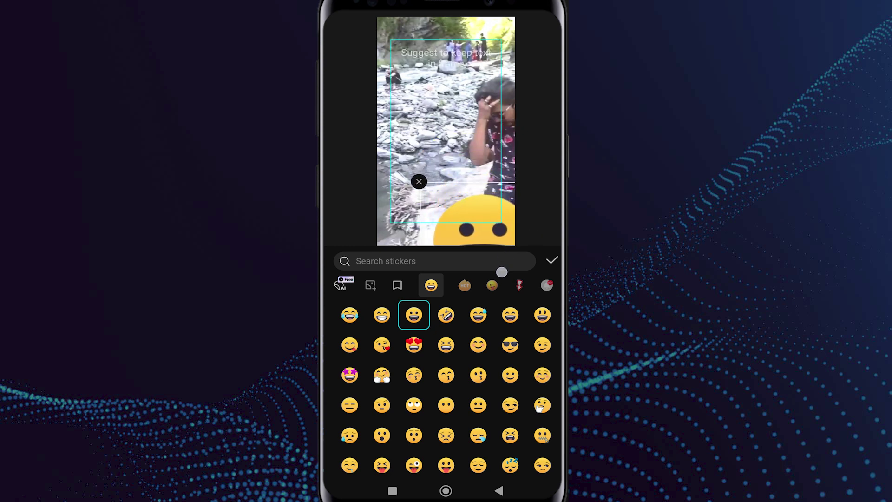
{"action": "mouse_move", "coordinate": [488, 220]}
{"action": "left_mouse_down"}
{"action": "mouse_move", "coordinate": [457, 171]}
{"action": "mouse_move", "coordinate": [424, 153]}
{"action": "left_mouse_up"}
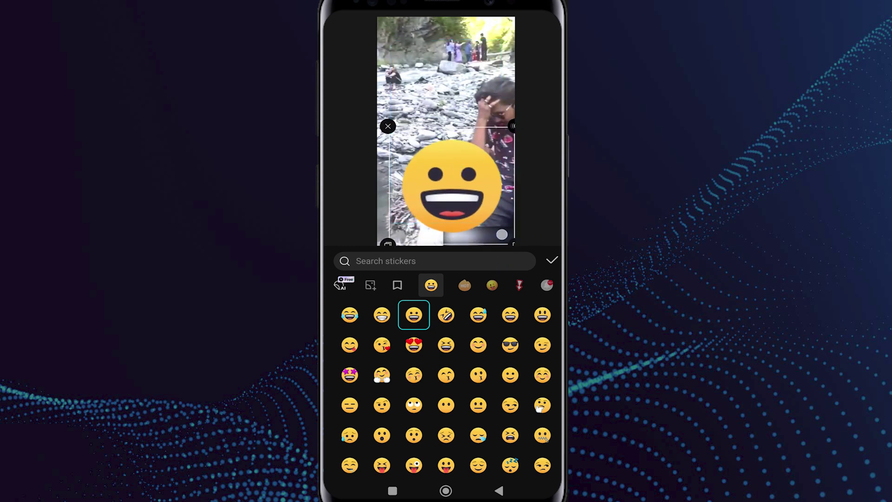
{"action": "mouse_move", "coordinate": [422, 152]}
{"action": "left_mouse_down"}
{"action": "mouse_move", "coordinate": [491, 219]}
{"action": "mouse_move", "coordinate": [485, 226]}
{"action": "left_mouse_up"}
{"action": "left_click", "coordinate": [499, 491]}
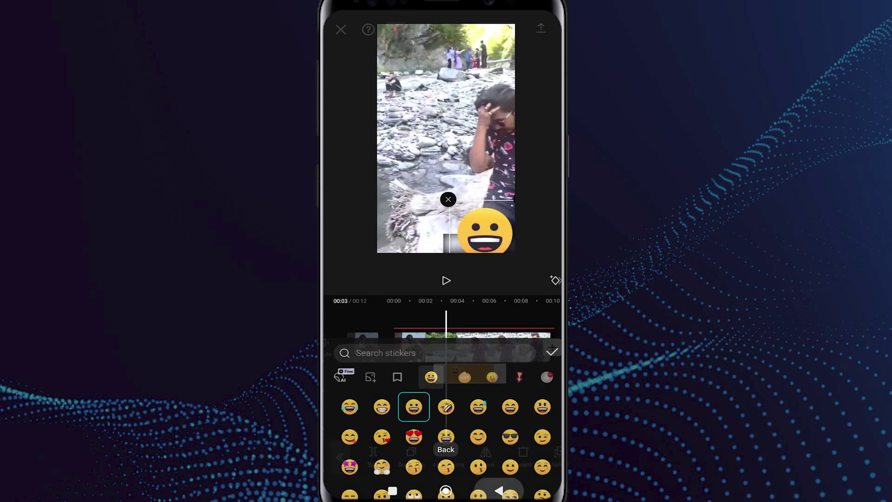